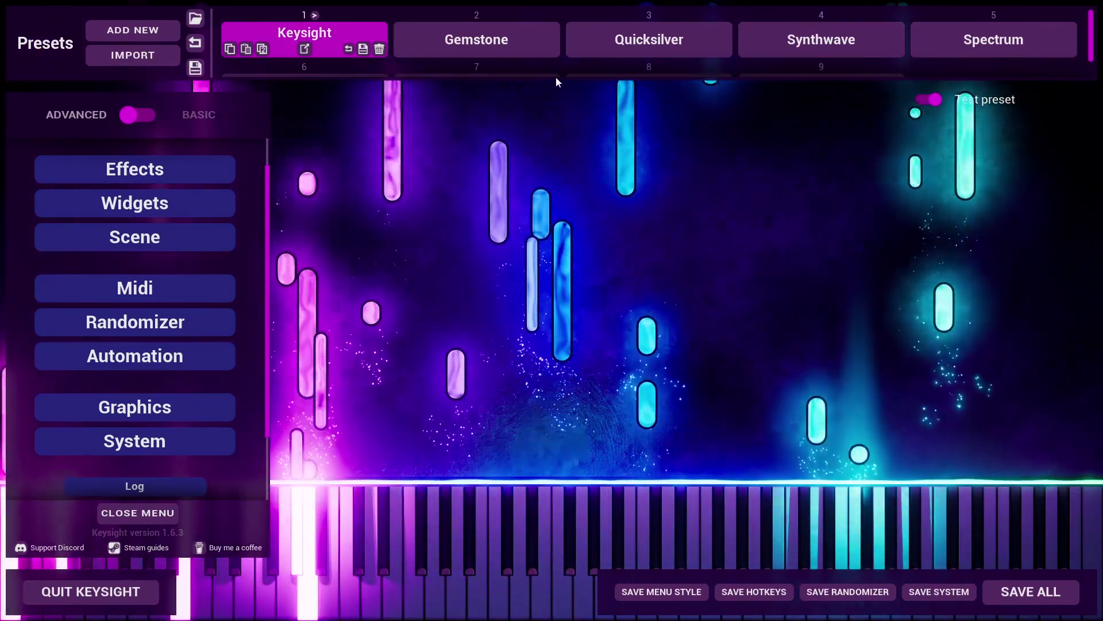
Switch the visualisation from Gemstone to the Quicksilver preset
{"action": "left_click", "coordinate": [553, 53]}
{"action": "left_click", "coordinate": [601, 39]}
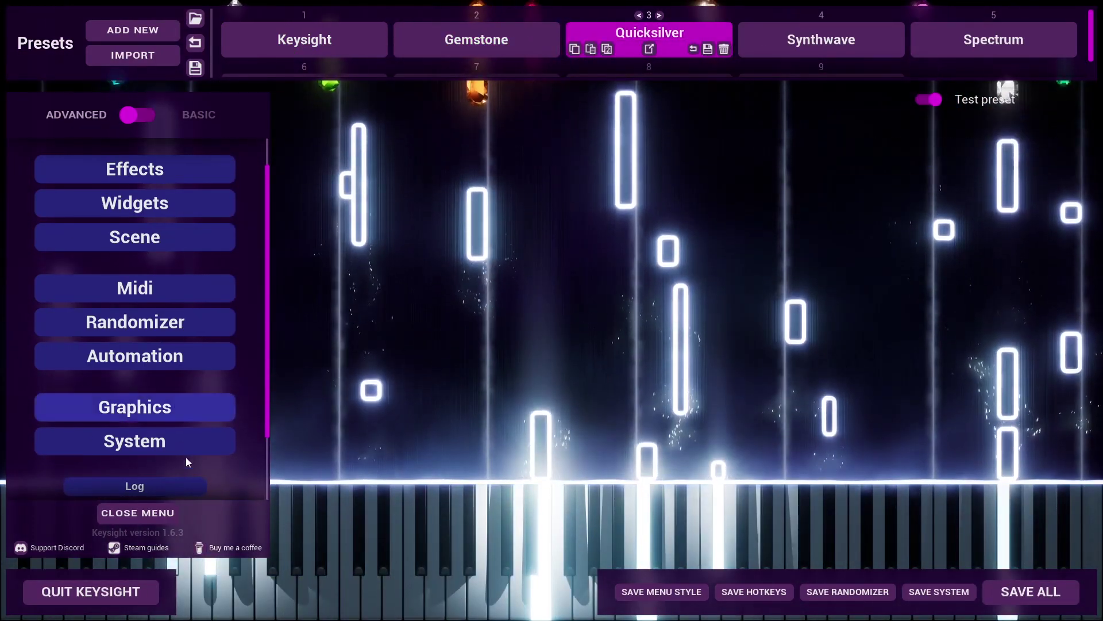
Re-import the default Ultra presets from System settings and preview the Electric preset
{"action": "left_click", "coordinate": [190, 444]}
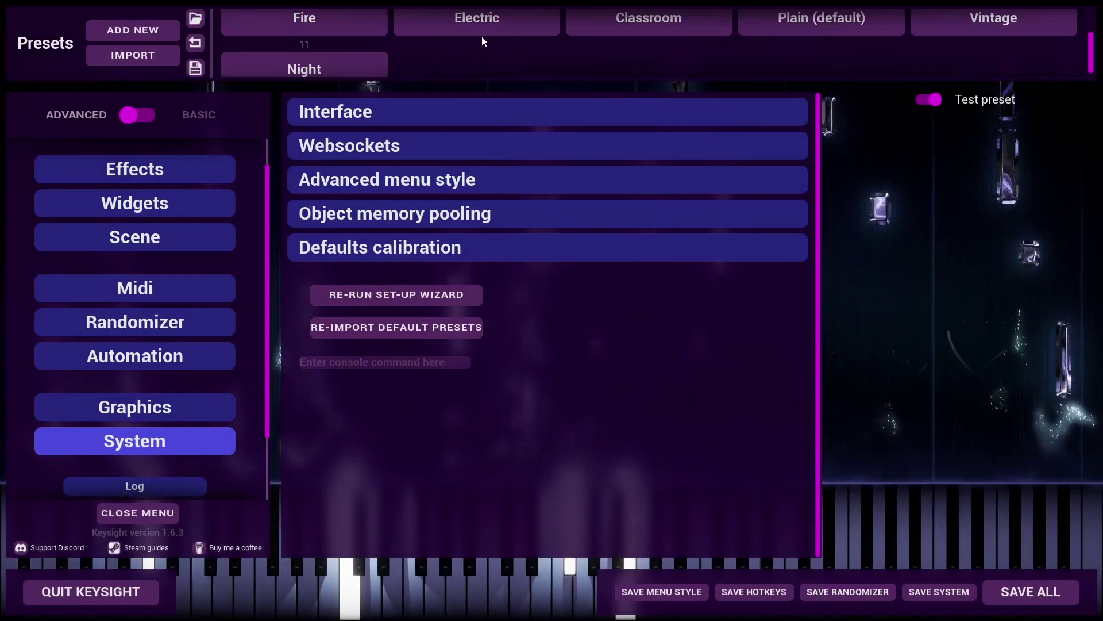
{"action": "left_click", "coordinate": [504, 36]}
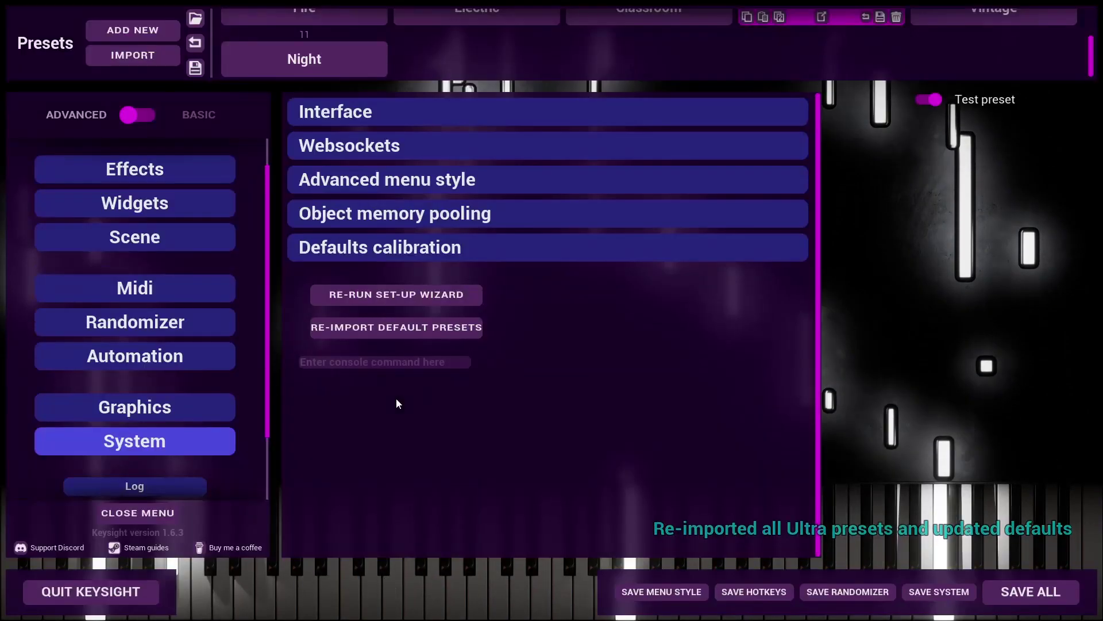
Open the preset import picker listing the stock Ultra graphics .kspreset files
{"action": "key", "text": "Escape"}
{"action": "scroll", "coordinate": [640, 30], "scroll_direction": "up", "scroll_amount": 3}
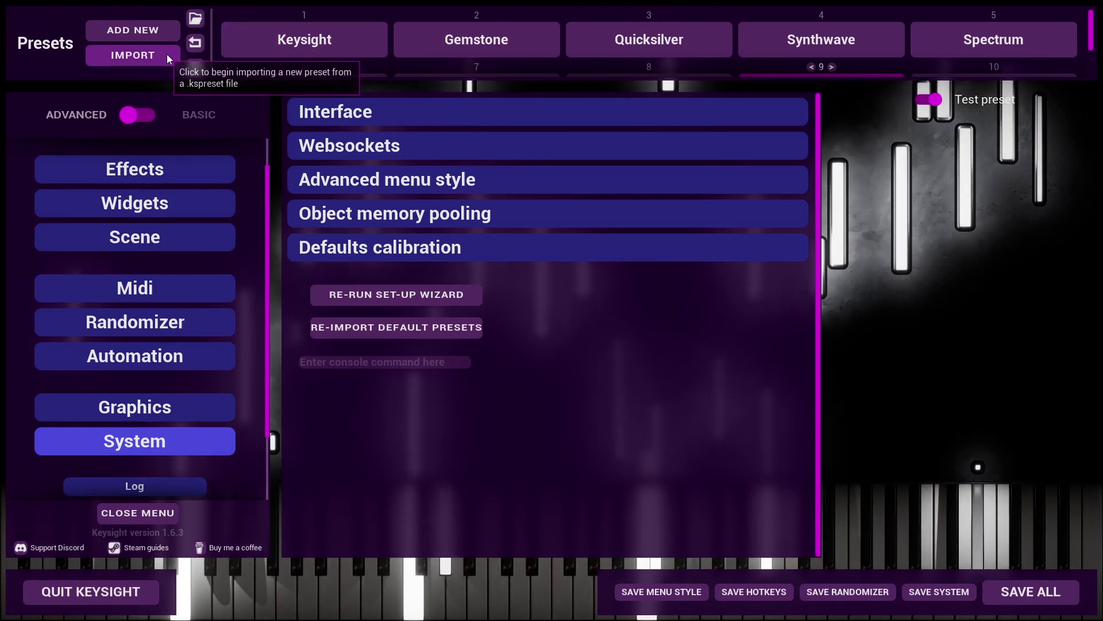
{"action": "left_click", "coordinate": [166, 54]}
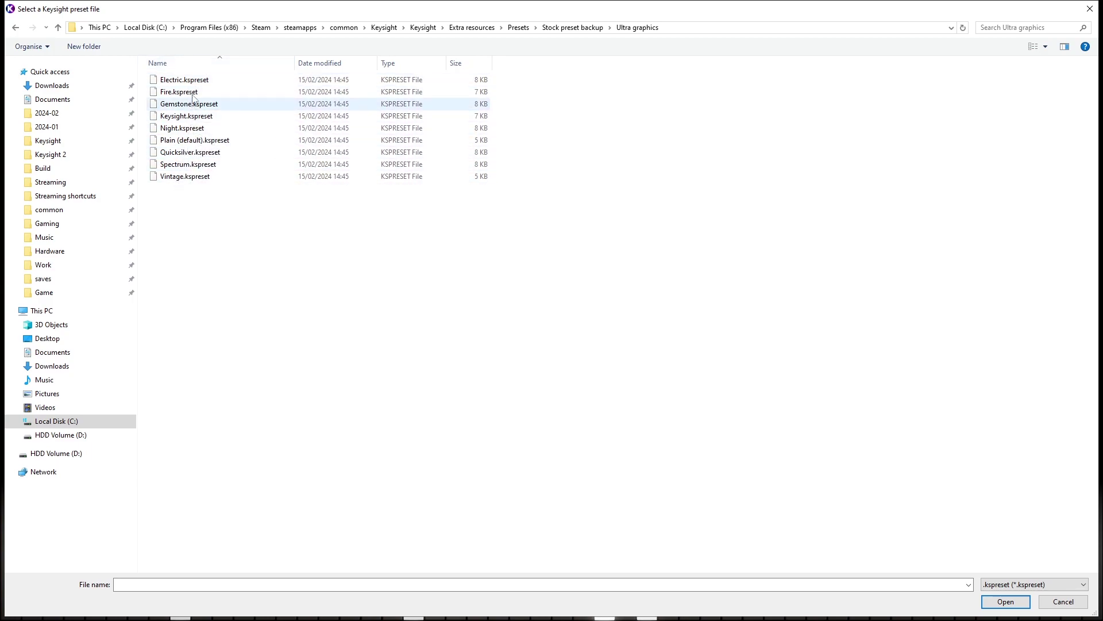
Cancel the import picker and expand the Defaults calibration options
{"action": "left_click", "coordinate": [1069, 607]}
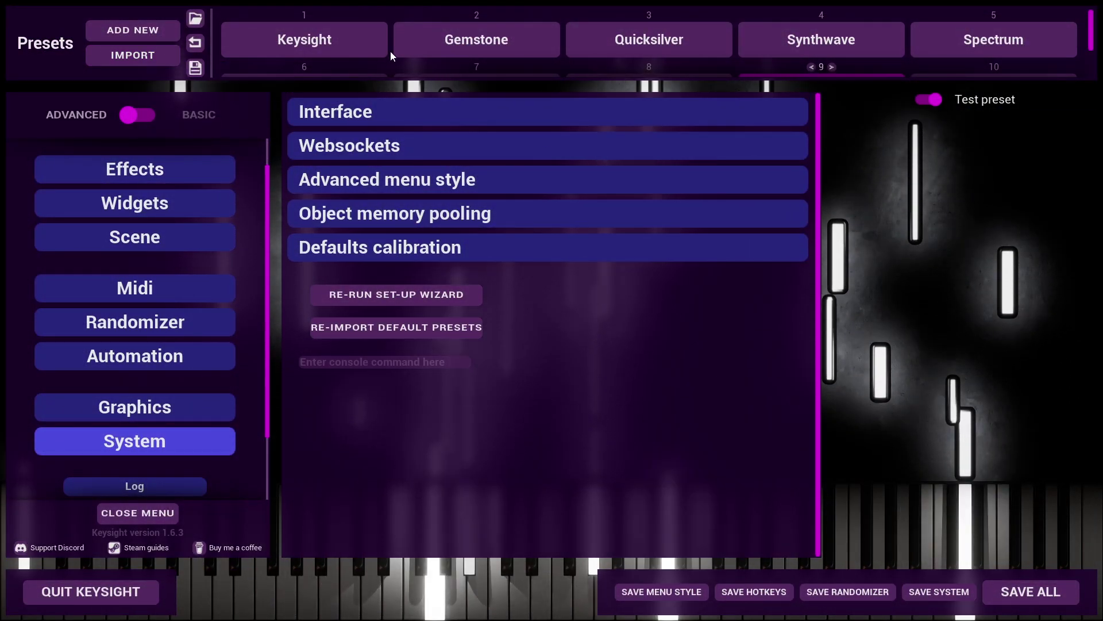
{"action": "scroll", "coordinate": [390, 51], "scroll_direction": "down", "scroll_amount": 1}
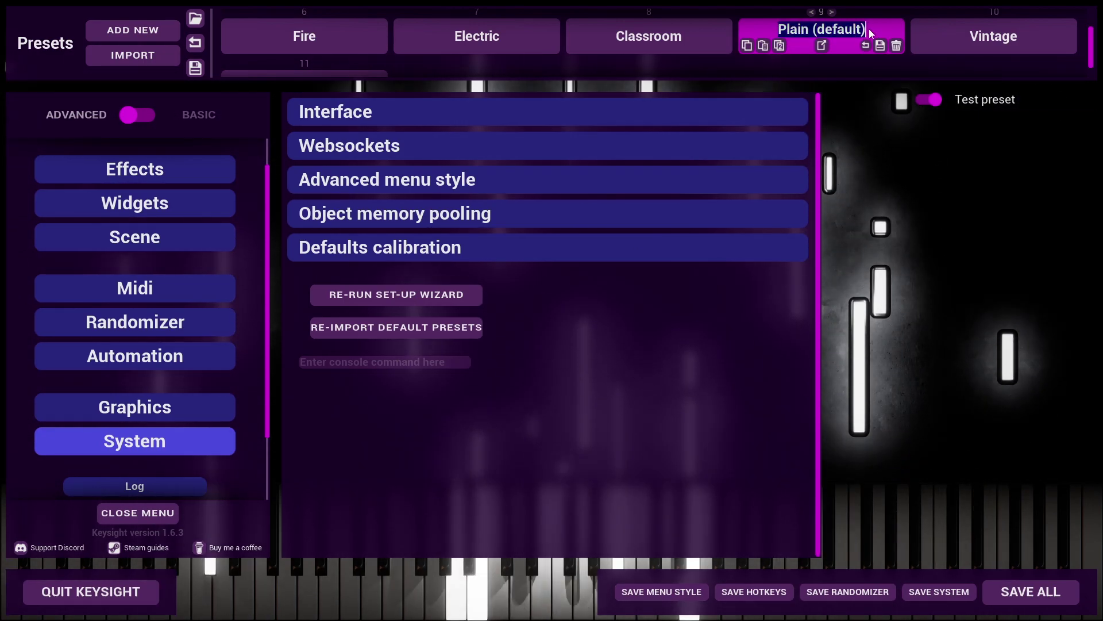
{"action": "left_click", "coordinate": [515, 249]}
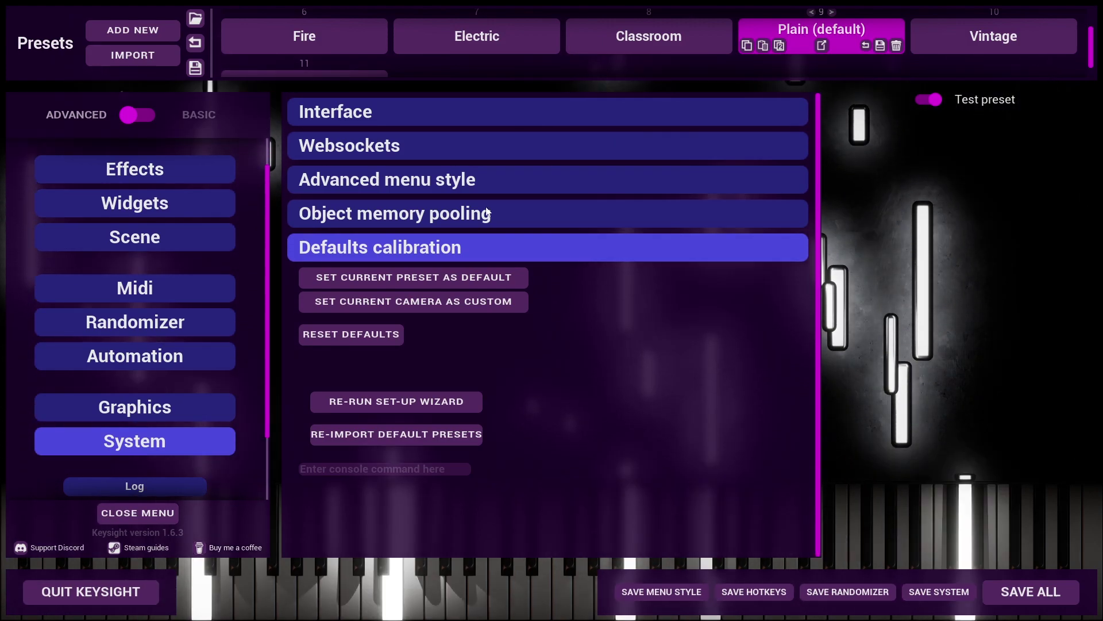
Add new preset slot 12 and make Quicksilver the active preset
{"action": "left_click", "coordinate": [133, 30]}
{"action": "scroll", "coordinate": [813, 59], "scroll_direction": "up", "scroll_amount": 2}
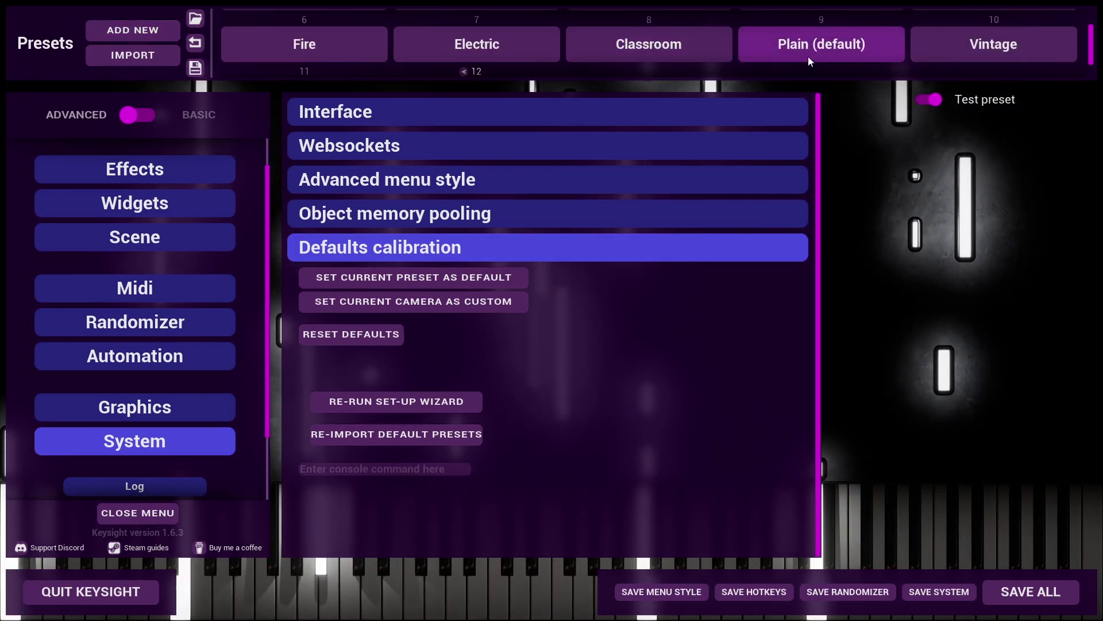
{"action": "mouse_move", "coordinate": [760, 54]}
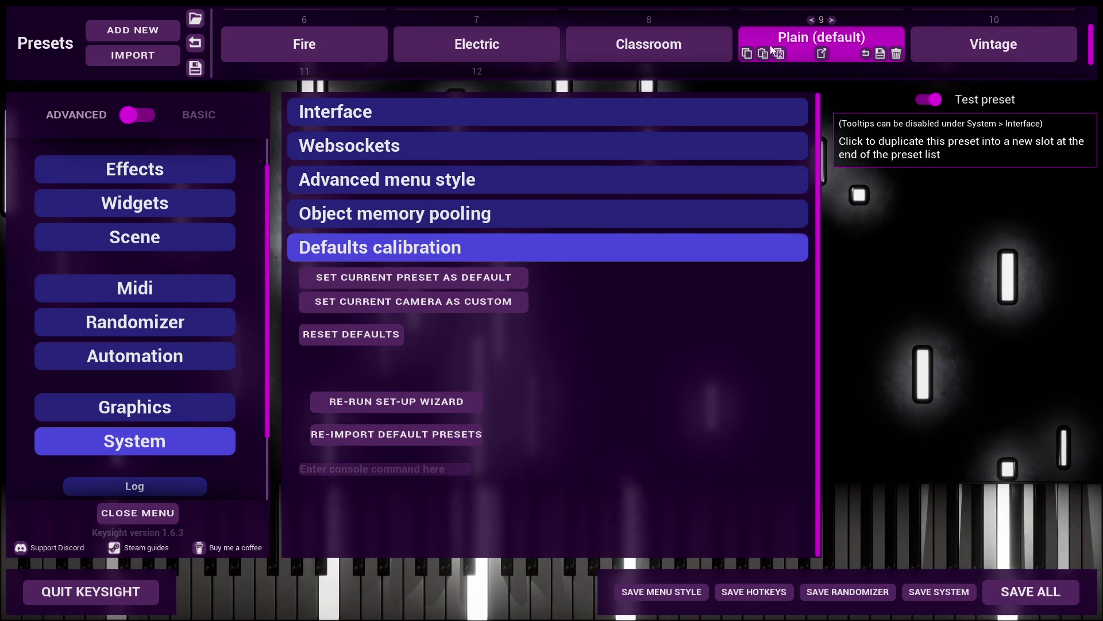
{"action": "scroll", "coordinate": [805, 40], "scroll_direction": "up", "scroll_amount": 1}
{"action": "left_click", "coordinate": [575, 41]}
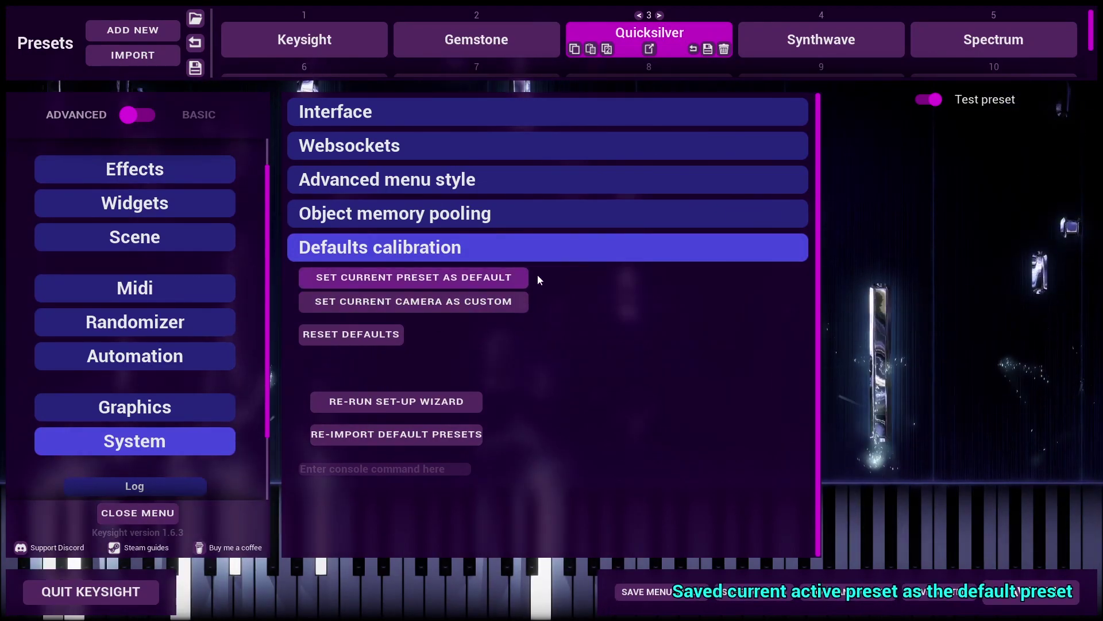
Add Preset 13, preview it without the menu, then switch to Night
{"action": "left_click", "coordinate": [172, 33]}
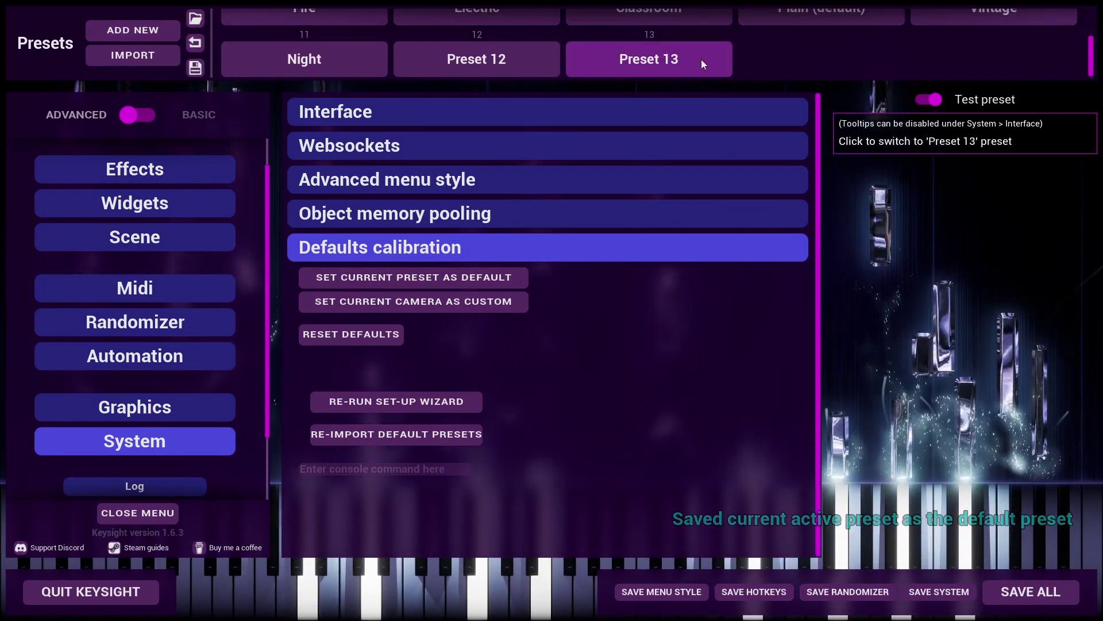
{"action": "left_click", "coordinate": [703, 64]}
{"action": "key", "text": "Escape"}
{"action": "key", "text": "Escape"}
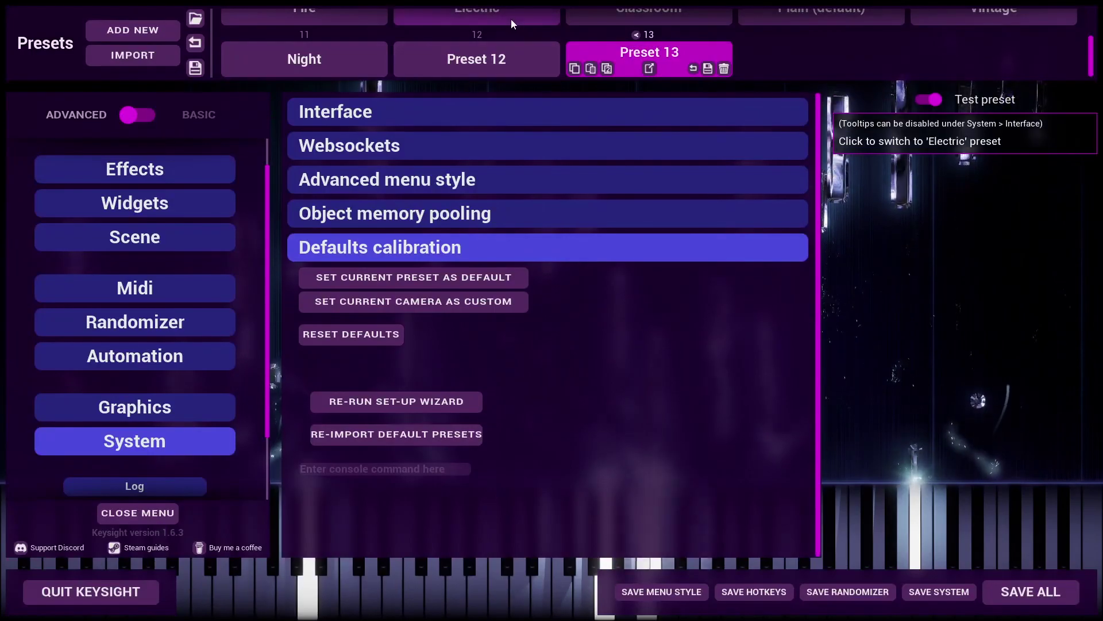
{"action": "left_click", "coordinate": [335, 60]}
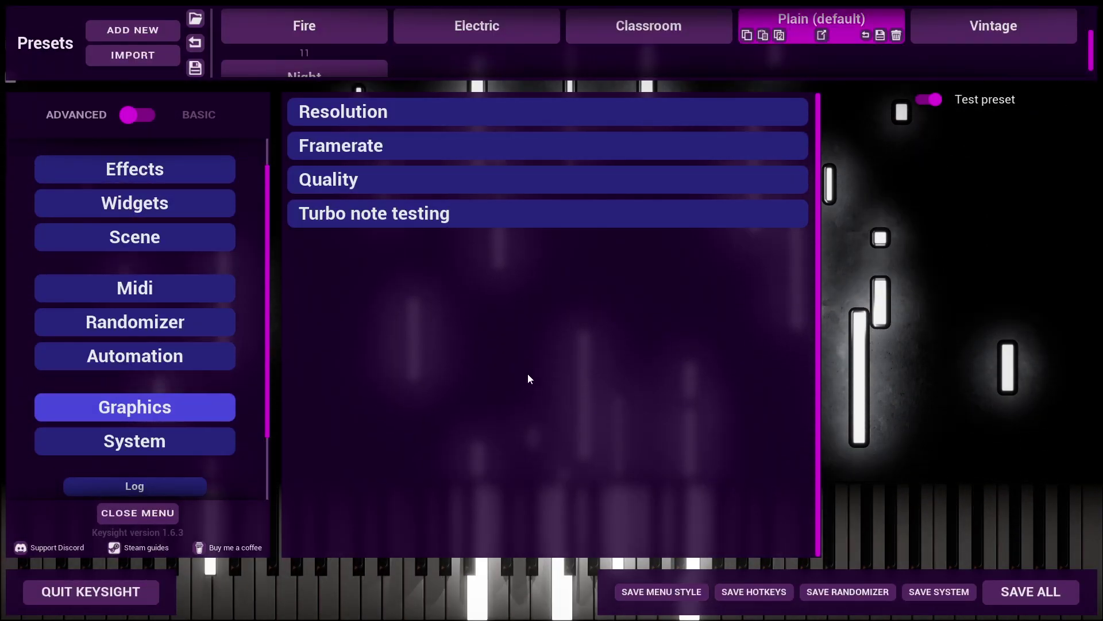
Return to System settings with Defaults calibration showing
{"action": "left_click", "coordinate": [195, 432]}
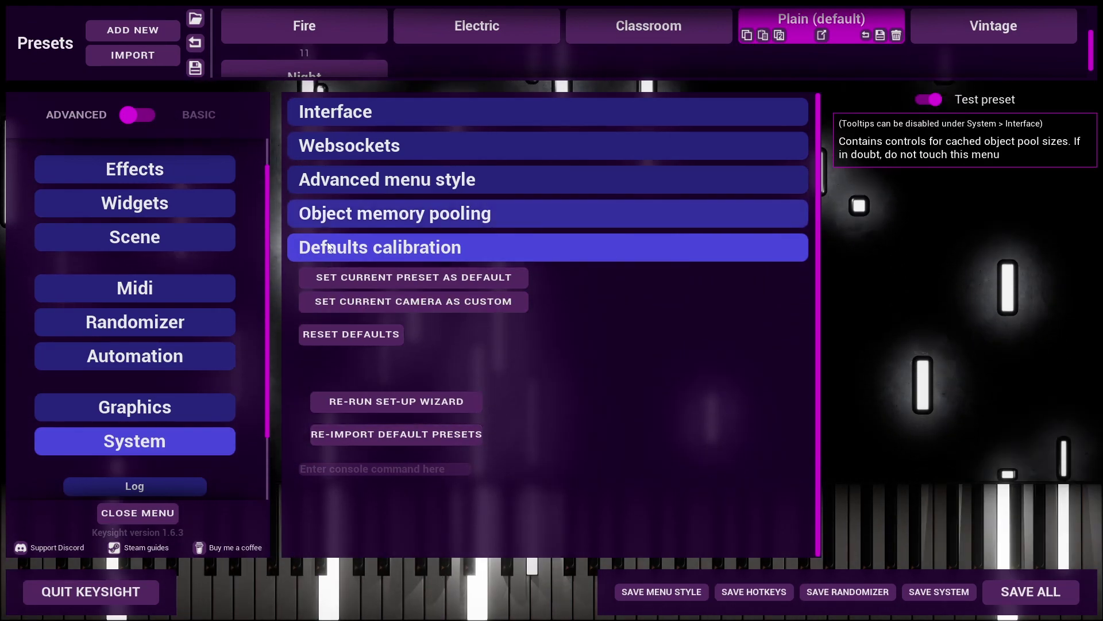
{"action": "scroll", "coordinate": [247, 279], "scroll_direction": "up", "scroll_amount": 1}
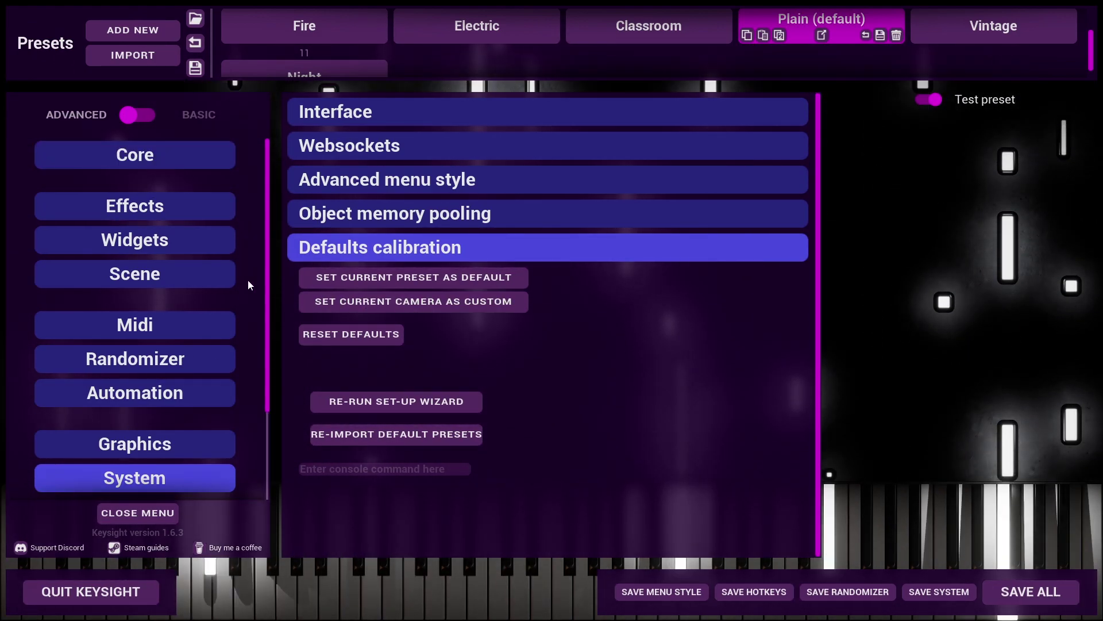
{"action": "scroll", "coordinate": [247, 280], "scroll_direction": "down", "scroll_amount": 3}
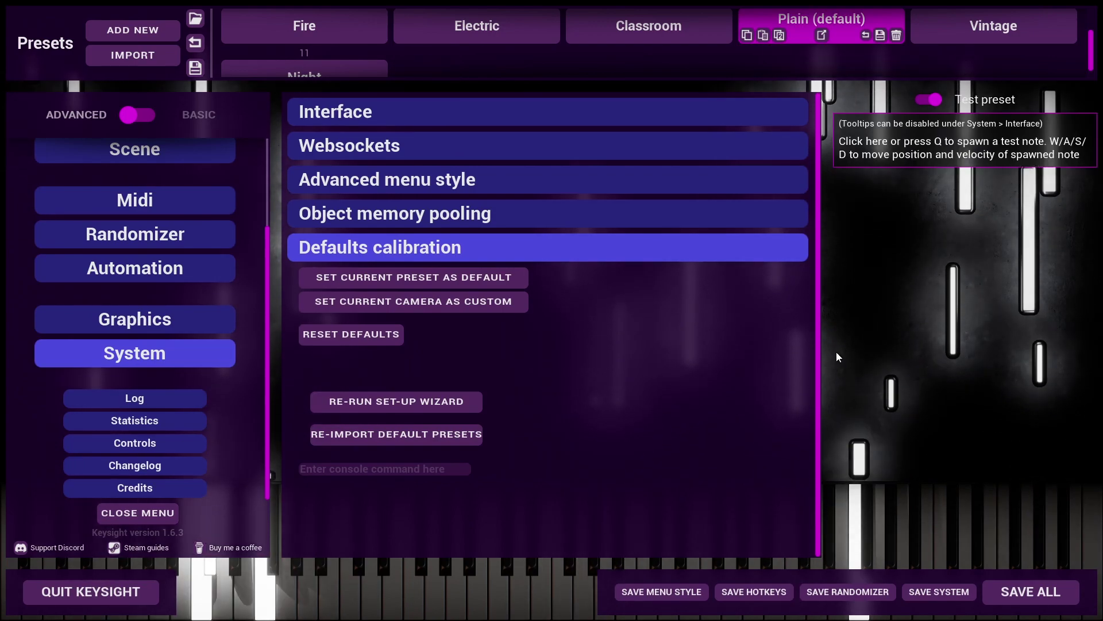
{"action": "scroll", "coordinate": [832, 46], "scroll_direction": "up", "scroll_amount": 1}
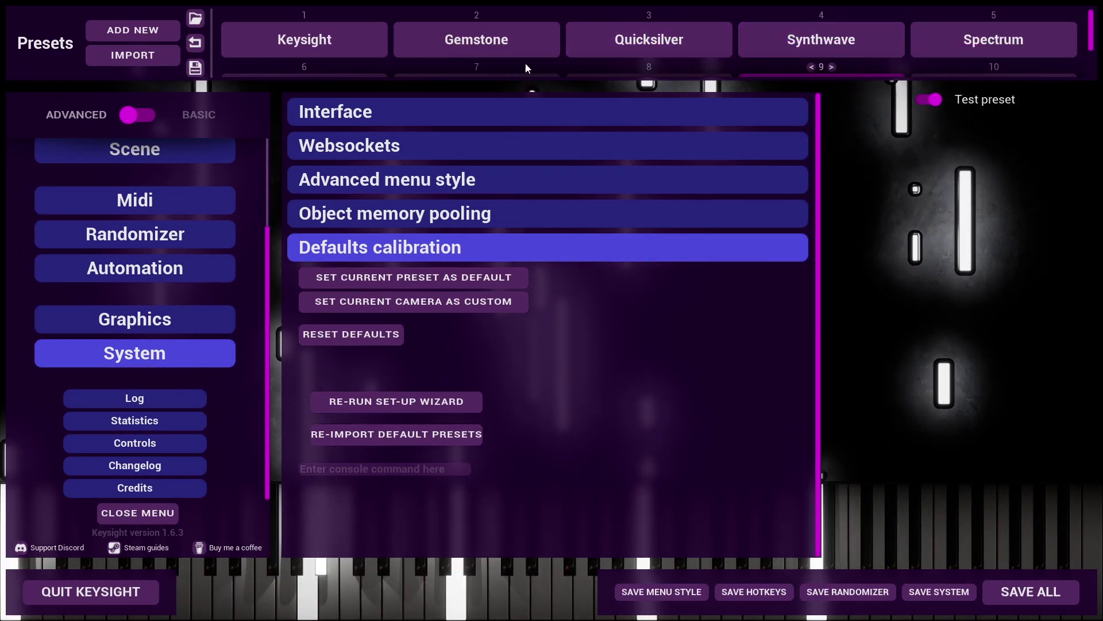
{"action": "left_click", "coordinate": [477, 38]}
{"action": "left_click", "coordinate": [477, 50]}
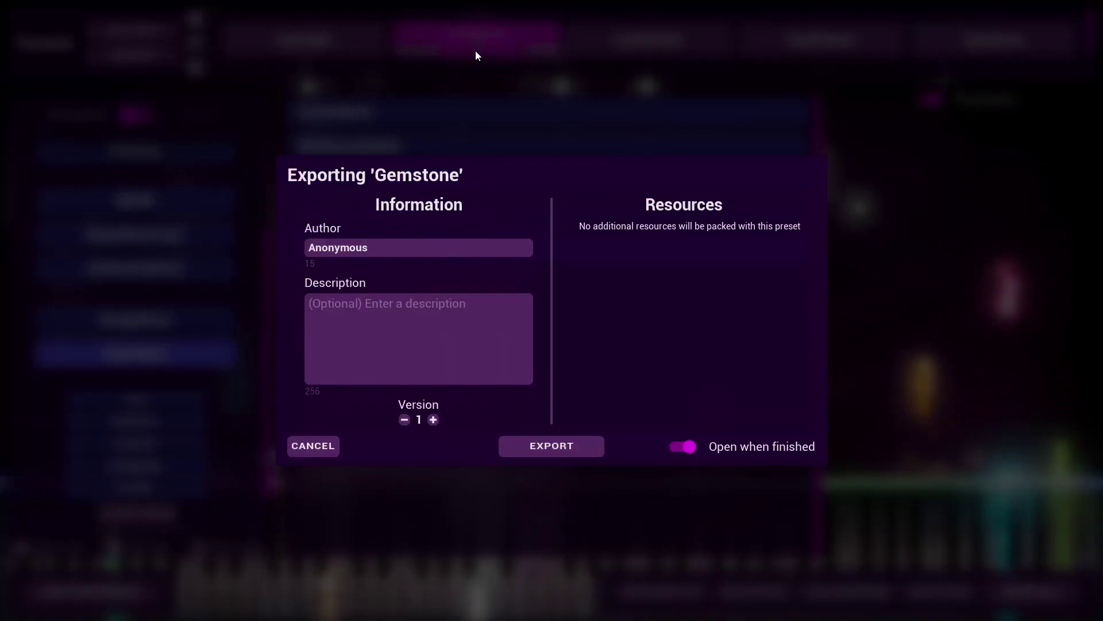
{"action": "left_click", "coordinate": [313, 446]}
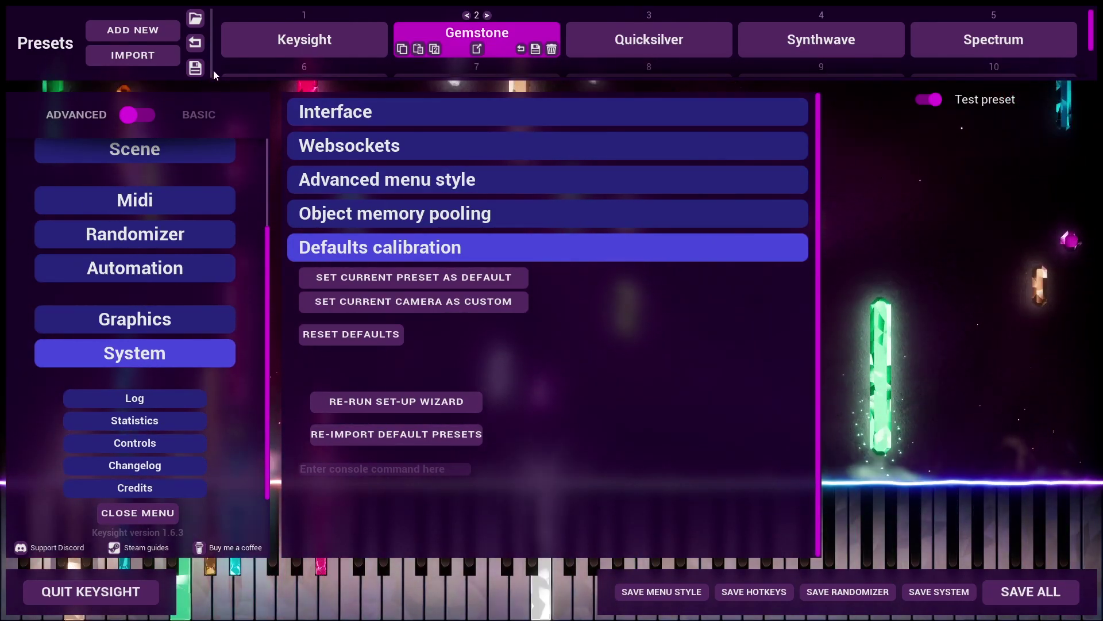
Paste a copy of the Saved folder into Keysight's AppData folder
{"action": "left_click", "coordinate": [200, 25]}
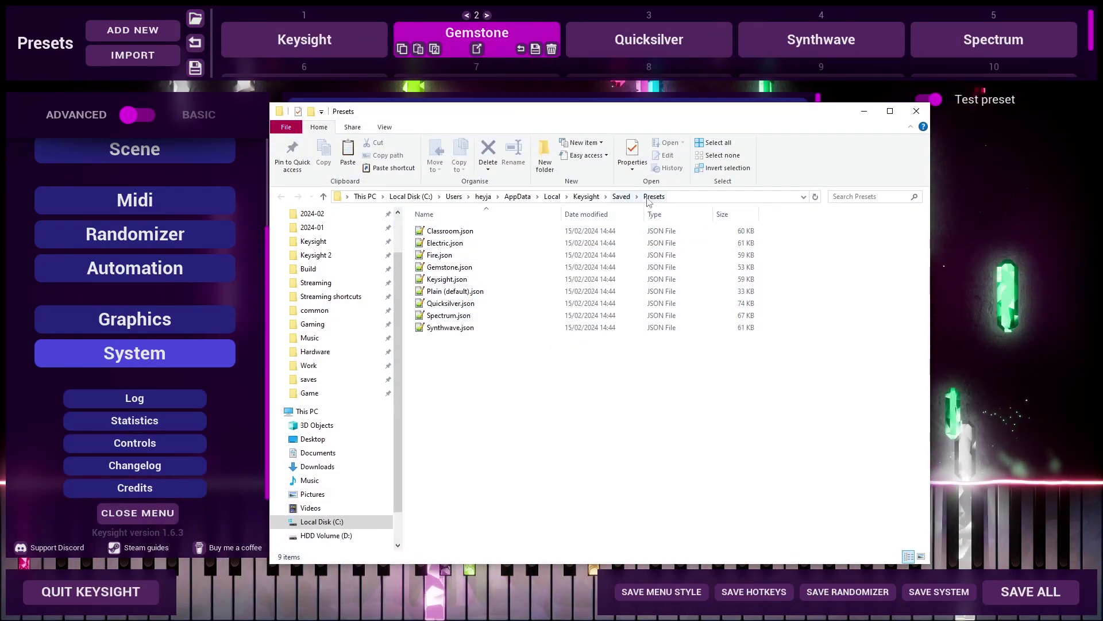
{"action": "left_click", "coordinate": [621, 197]}
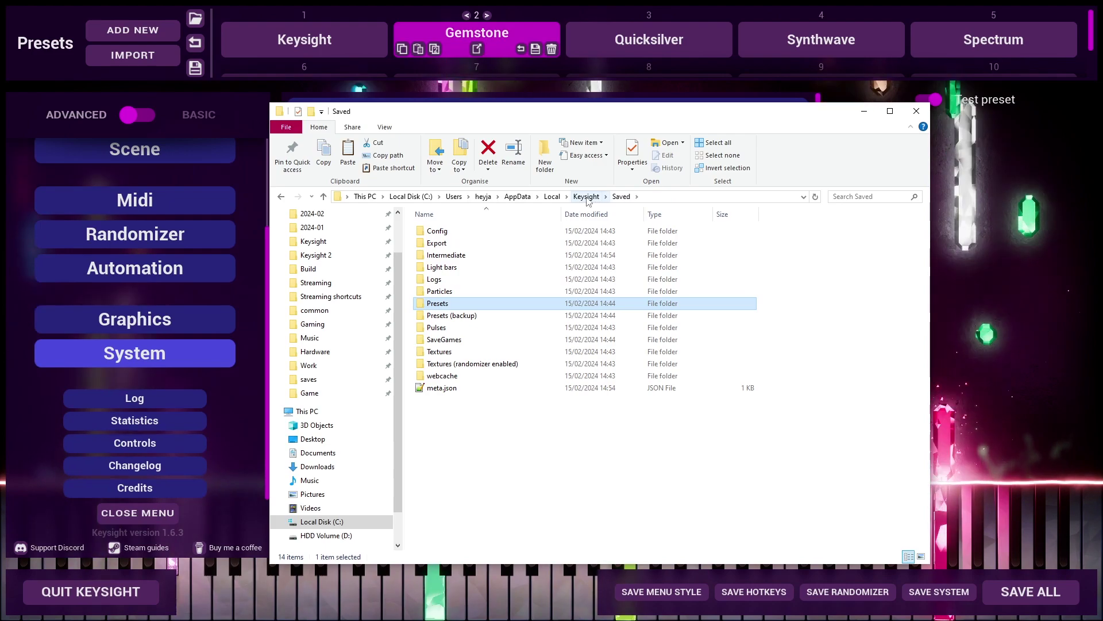
{"action": "left_click_drag", "start_coordinate": [467, 449], "coordinate": [451, 228]}
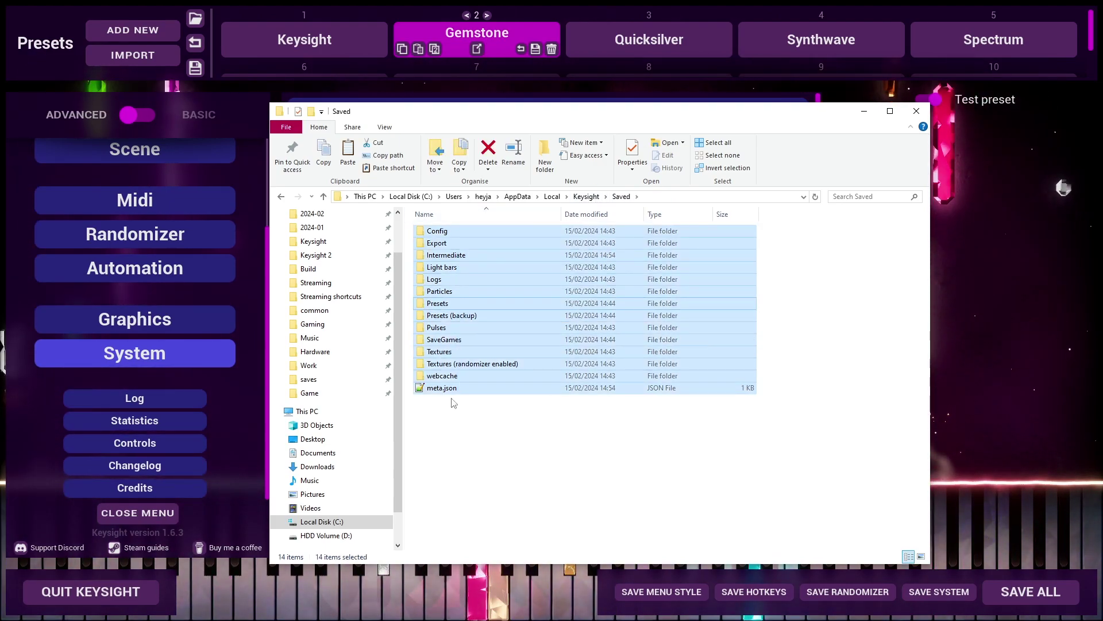
{"action": "left_click", "coordinate": [460, 426]}
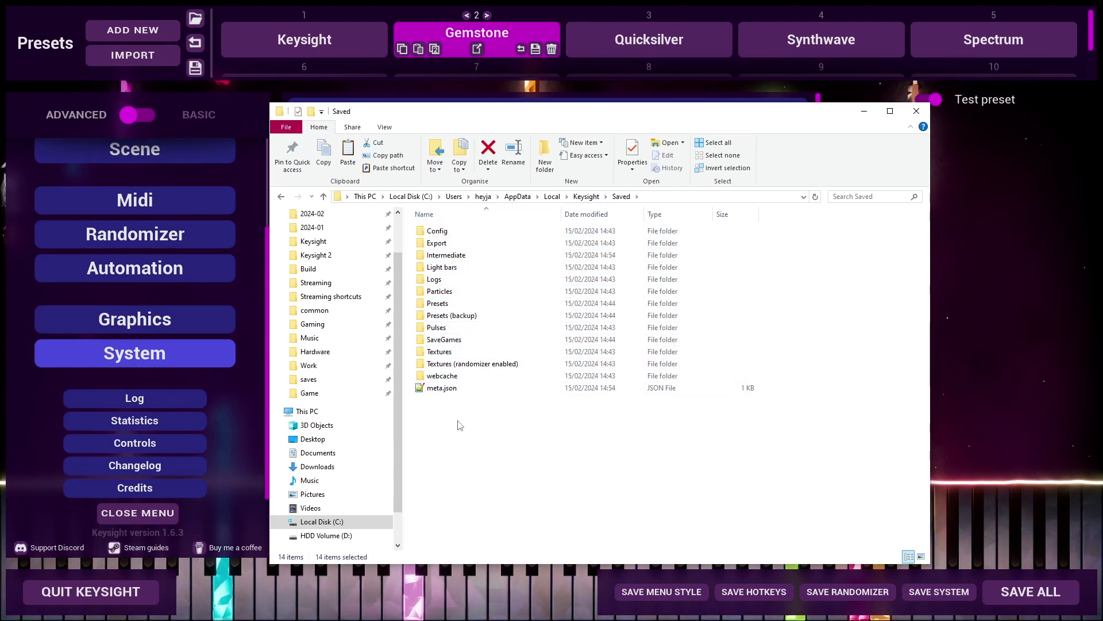
{"action": "left_click", "coordinate": [586, 196]}
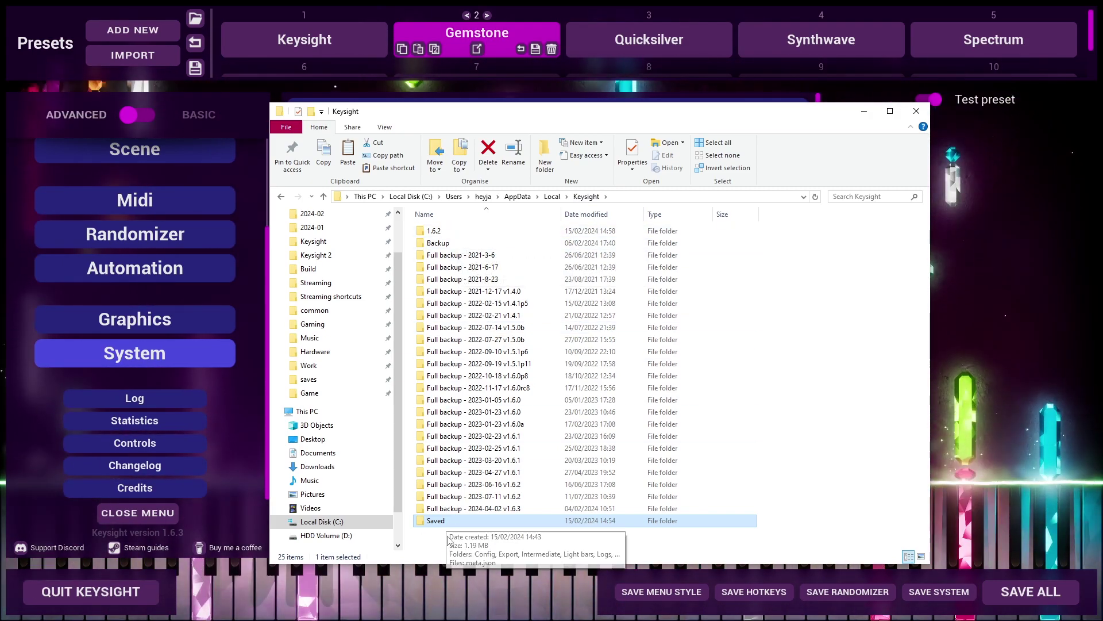
{"action": "key", "text": "ctrl+v"}
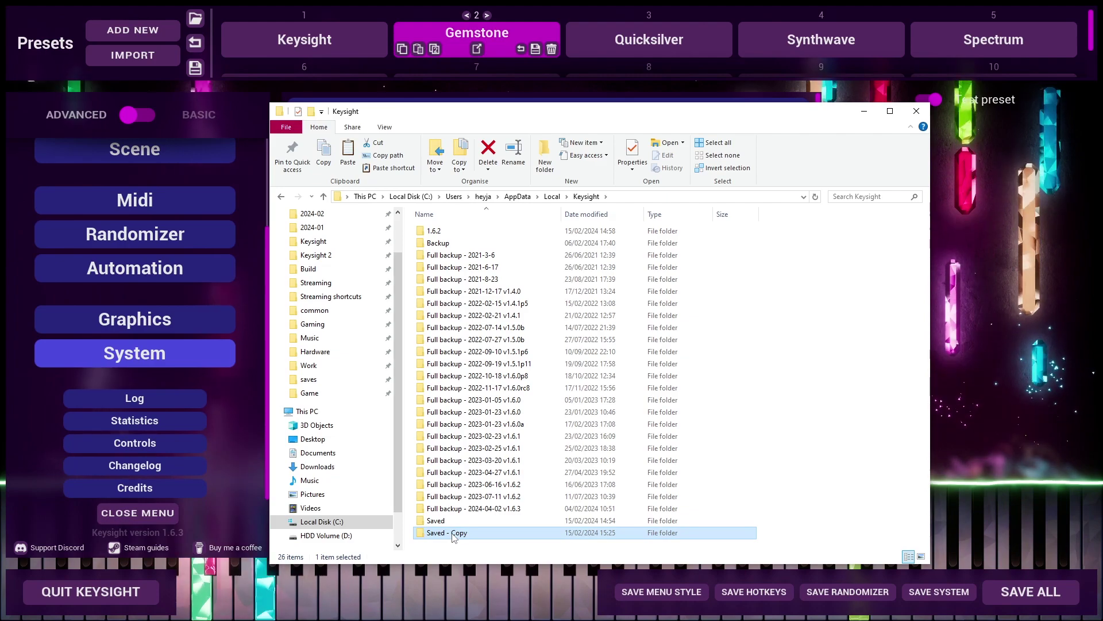
Rename the pasted copy to '1.6.2 backup'
{"action": "right_click", "coordinate": [452, 532]}
{"action": "left_click", "coordinate": [487, 508]}
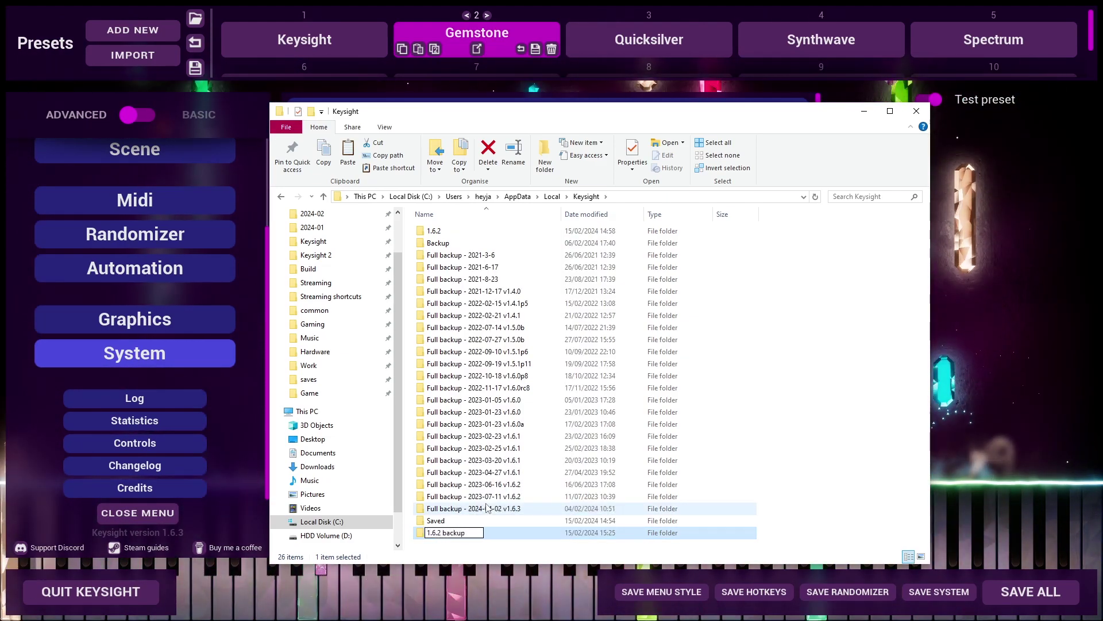
{"action": "key", "text": "Return"}
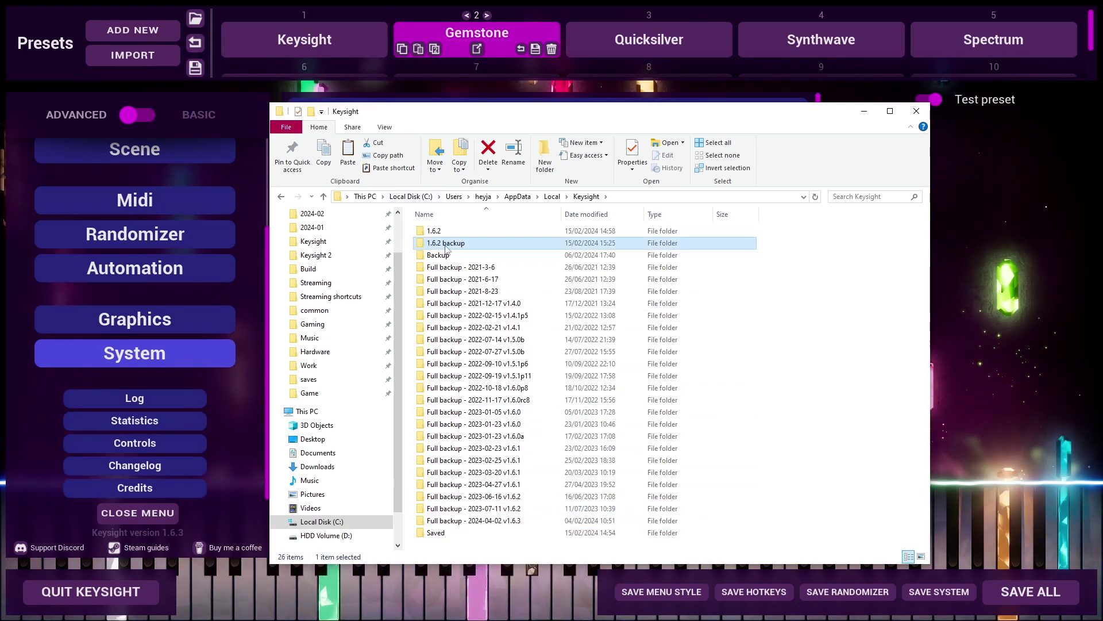
Check the 1.6.2 backup folder, cancelling a stray rename to keep its name
{"action": "right_click", "coordinate": [446, 247]}
{"action": "key", "text": "Escape"}
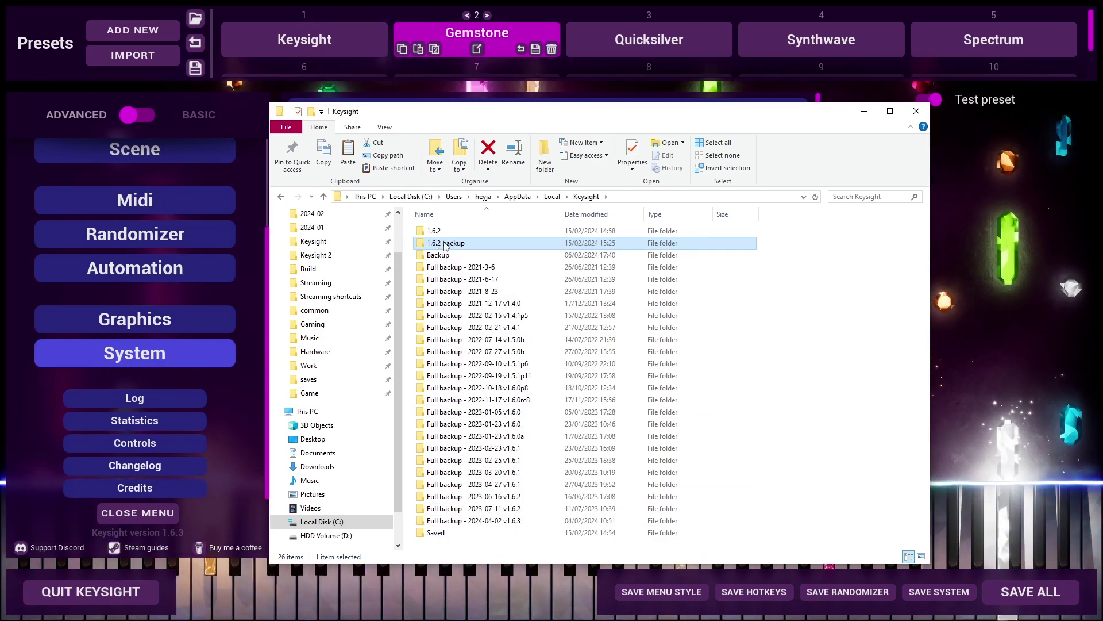
{"action": "left_click", "coordinate": [441, 534]}
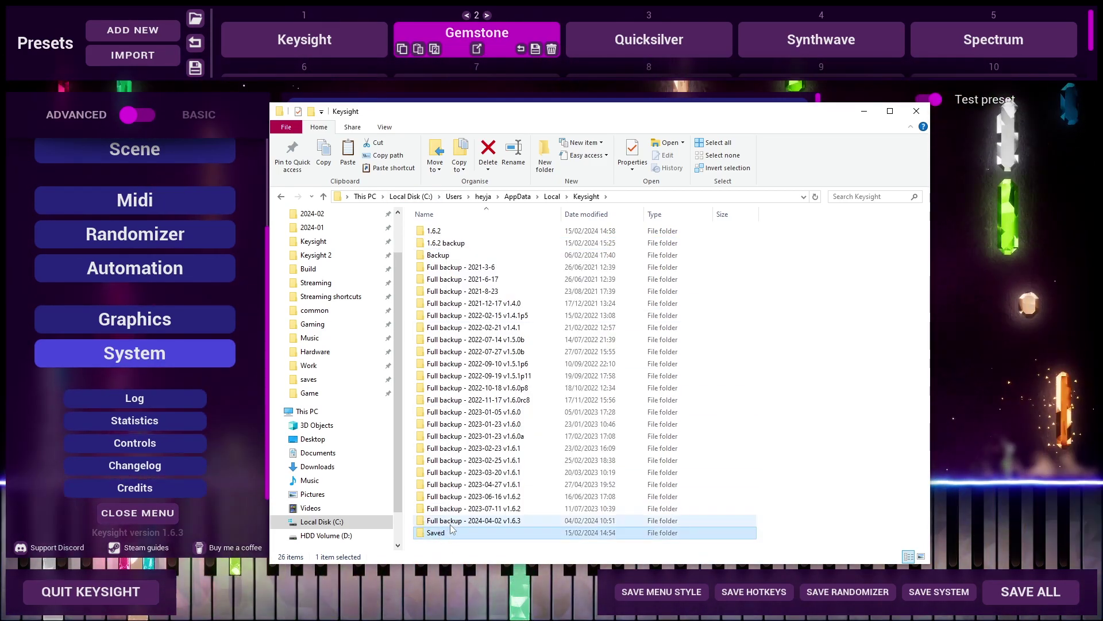
{"action": "right_click", "coordinate": [463, 244]}
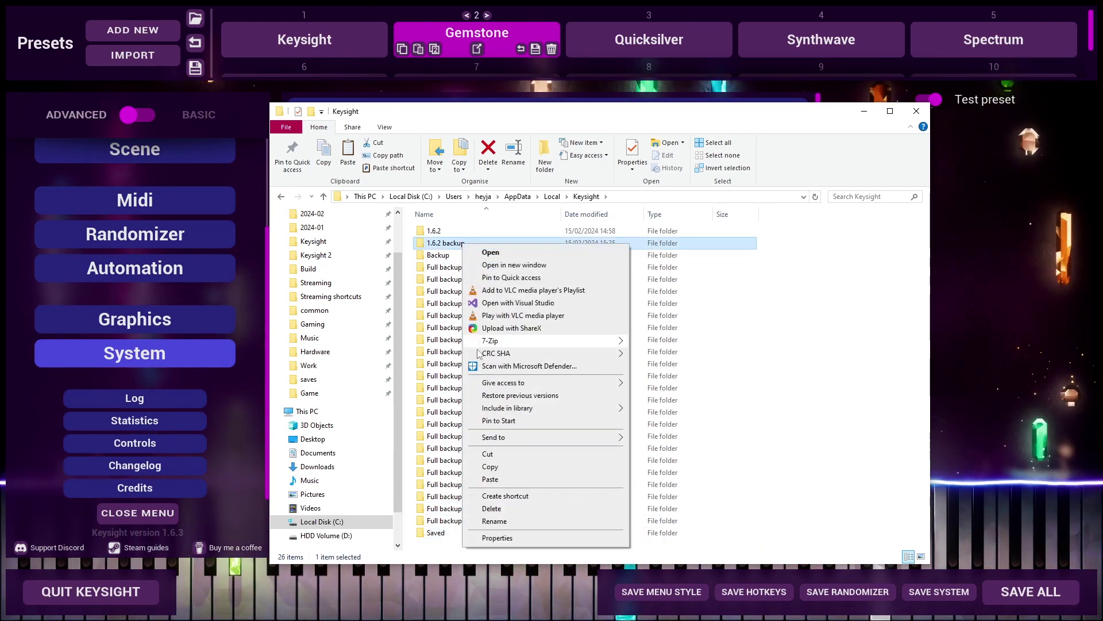
{"action": "left_click", "coordinate": [513, 520]}
{"action": "type", "text": "Sa"}
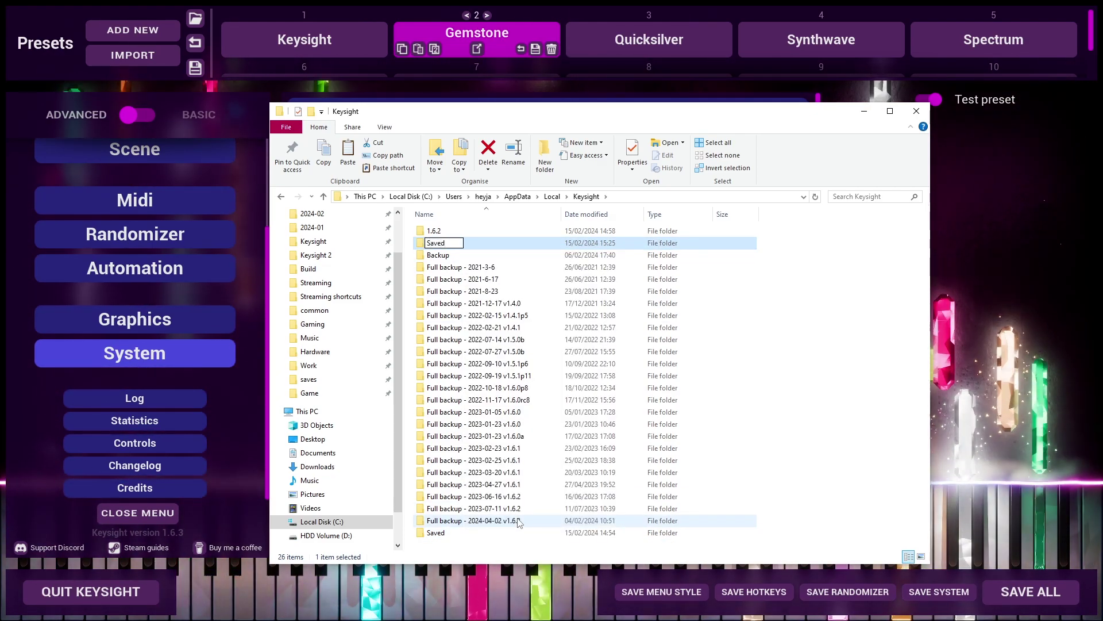
{"action": "key", "text": "Escape"}
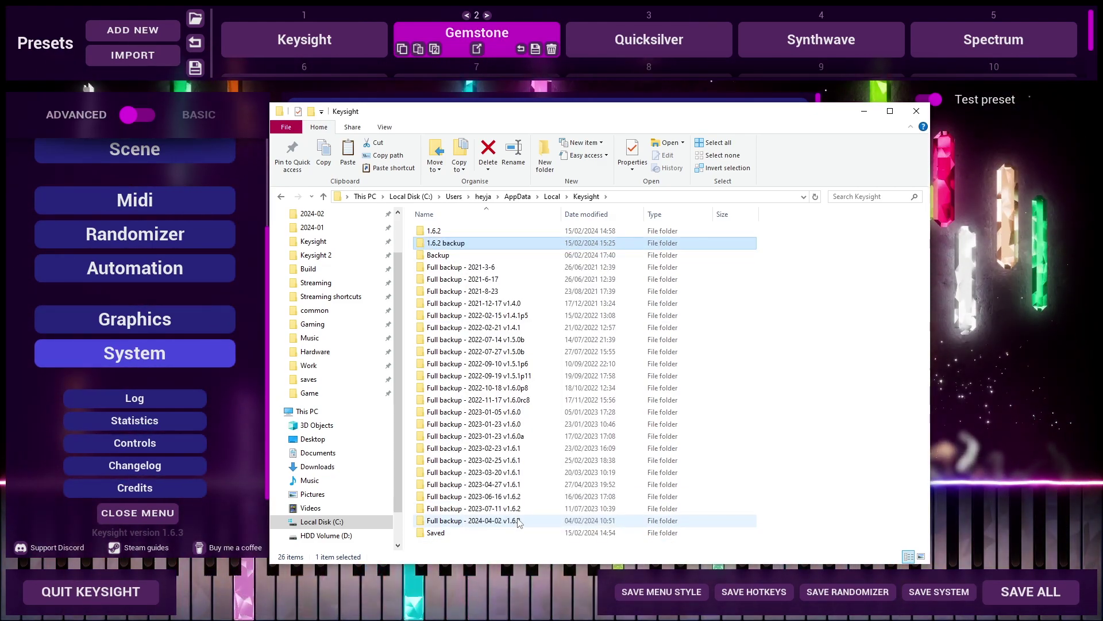
Close Explorer and run the 'reset' console command to wipe Keysight's save data
{"action": "left_click", "coordinate": [916, 111]}
{"action": "left_click", "coordinate": [378, 468]}
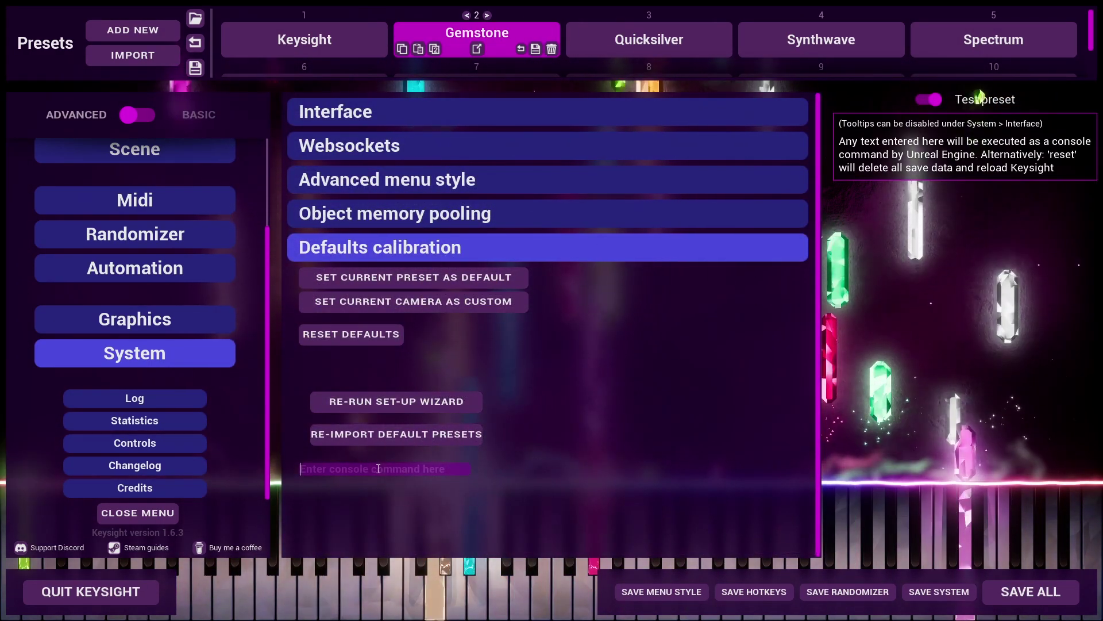
{"action": "type", "text": "reset"}
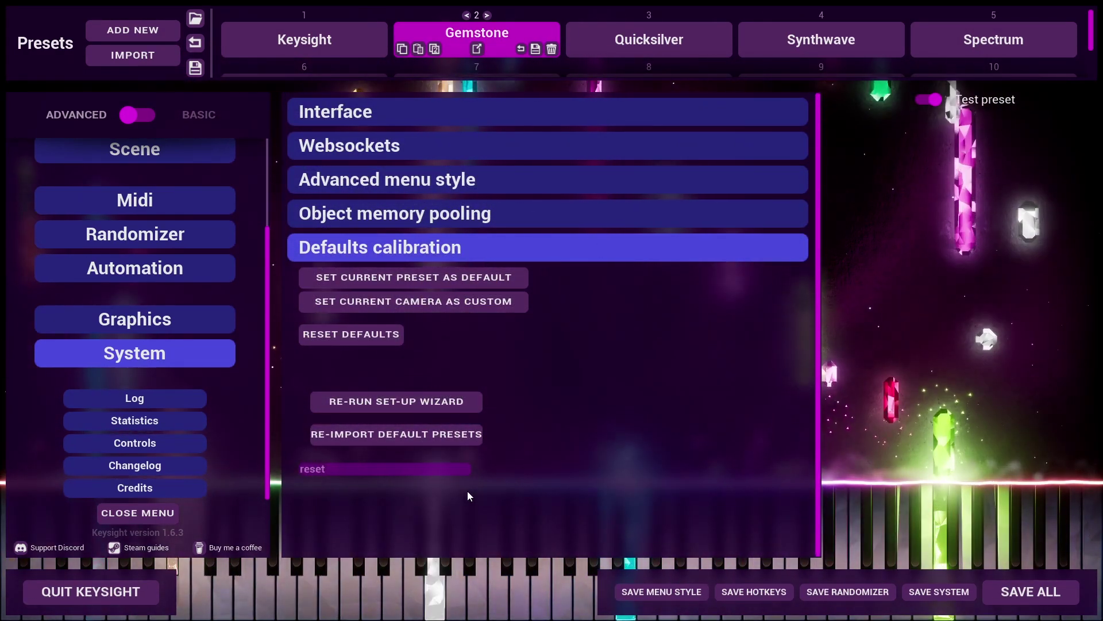
{"action": "mouse_move", "coordinate": [321, 476]}
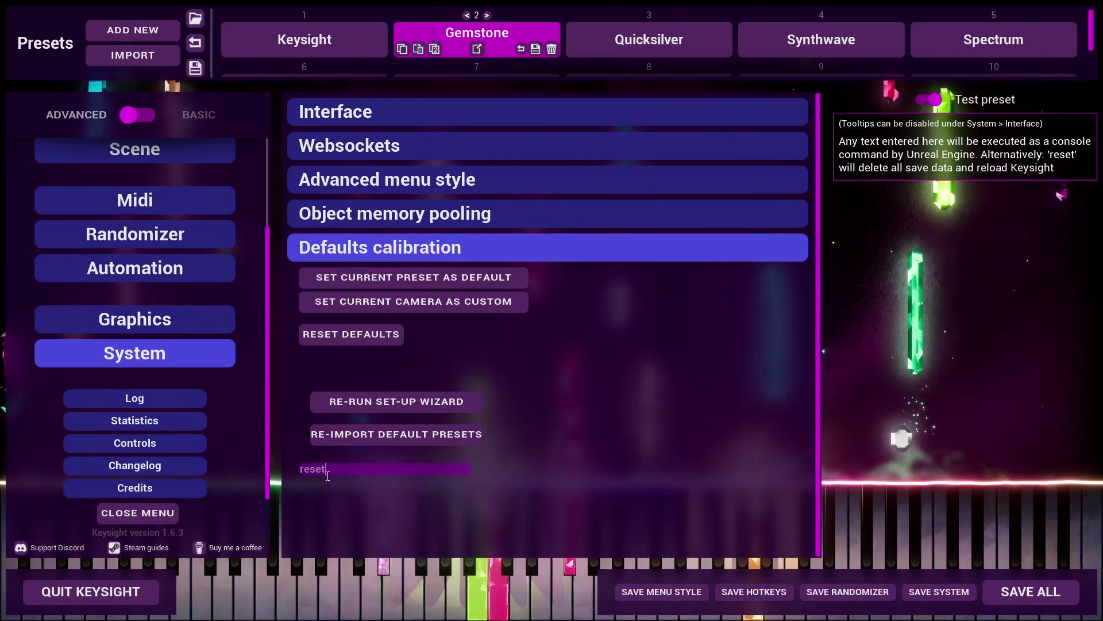
{"action": "left_click", "coordinate": [192, 356]}
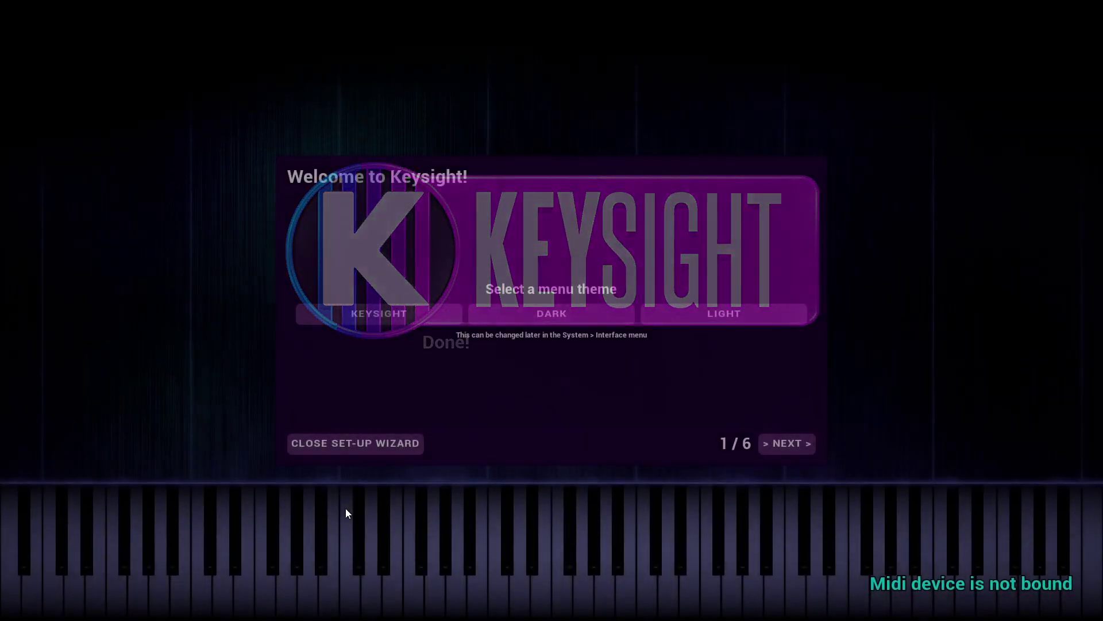
Finish the set-up wizard and confirm the preset bar starts with Quicksilver
{"action": "left_click", "coordinate": [772, 447]}
{"action": "left_click", "coordinate": [772, 447]}
{"action": "left_click", "coordinate": [772, 447]}
{"action": "left_click", "coordinate": [773, 447]}
{"action": "left_click", "coordinate": [772, 447]}
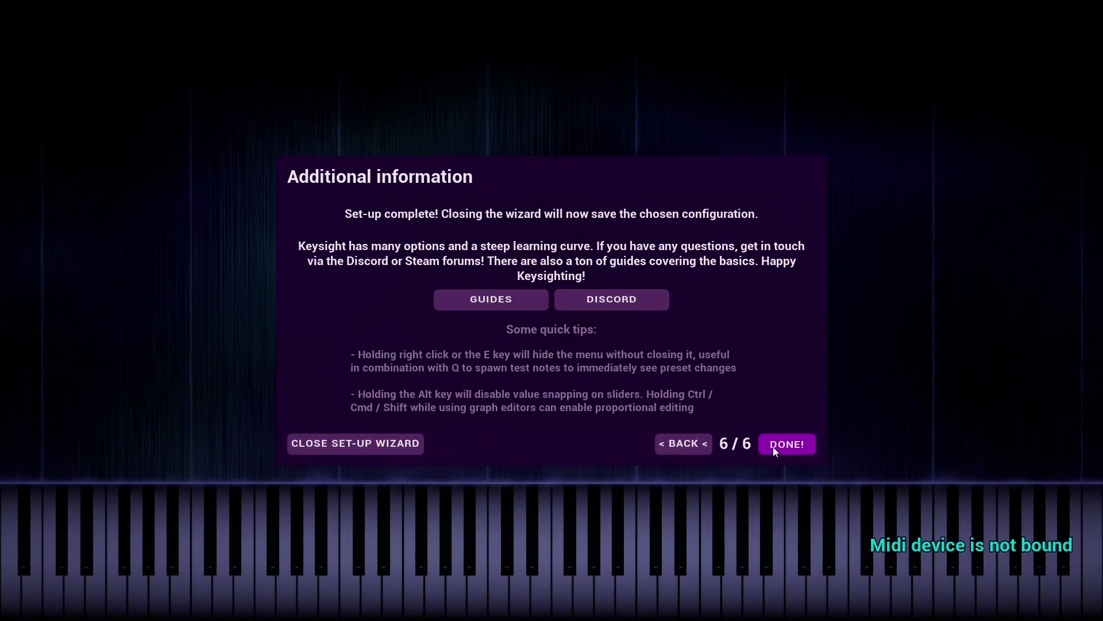
{"action": "left_click", "coordinate": [772, 447]}
{"action": "key", "text": "Escape"}
{"action": "scroll", "coordinate": [578, 52], "scroll_direction": "down", "scroll_amount": 1}
{"action": "scroll", "coordinate": [578, 52], "scroll_direction": "up", "scroll_amount": 1}
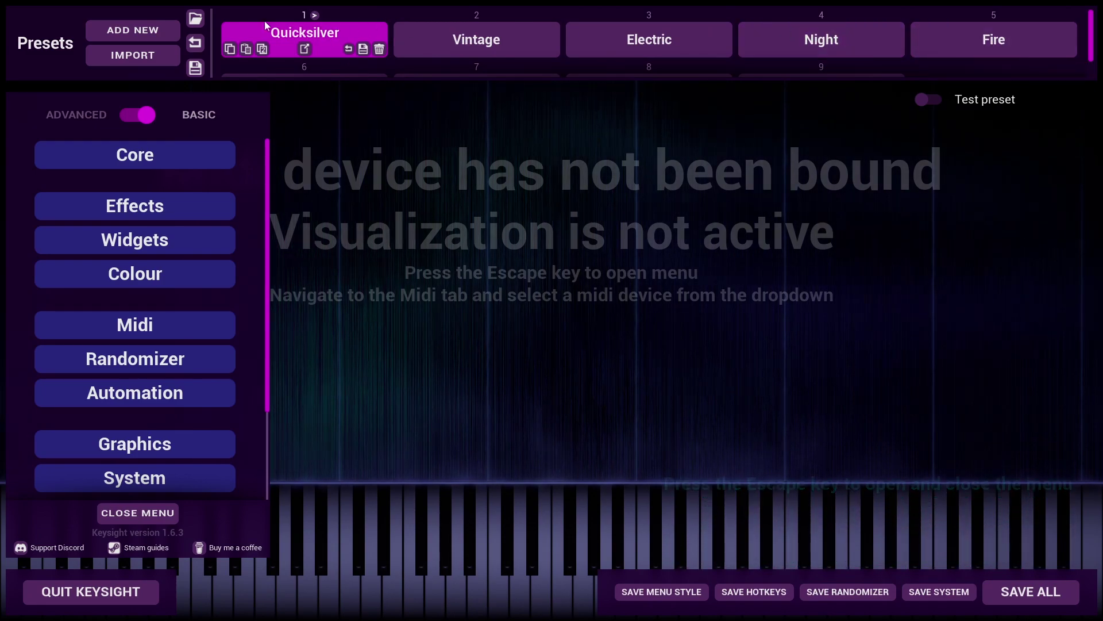